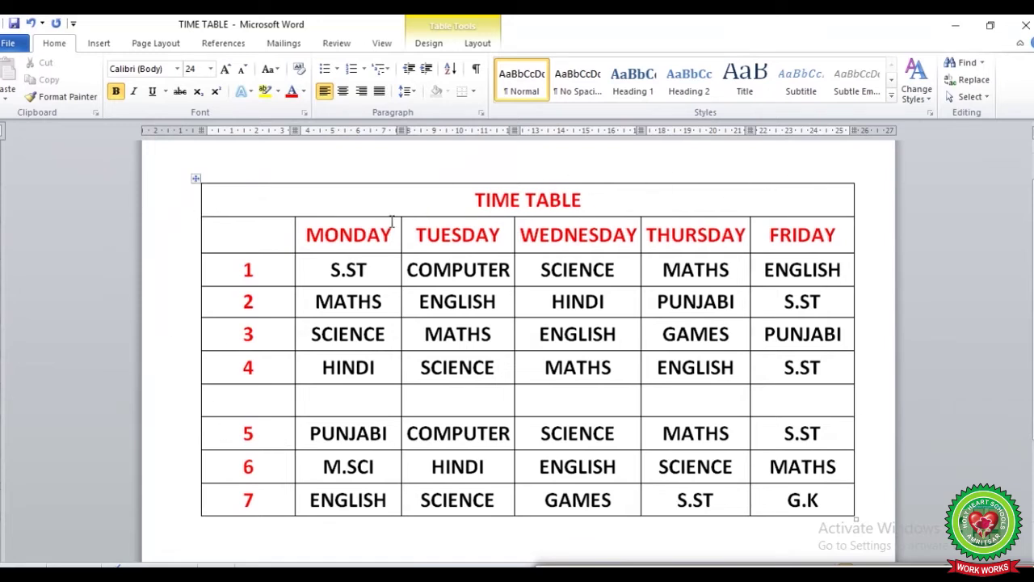
# - Split the TIME TABLE title cell into 6 columns and 1 row with Split Cells
pyautogui.click(416, 200)
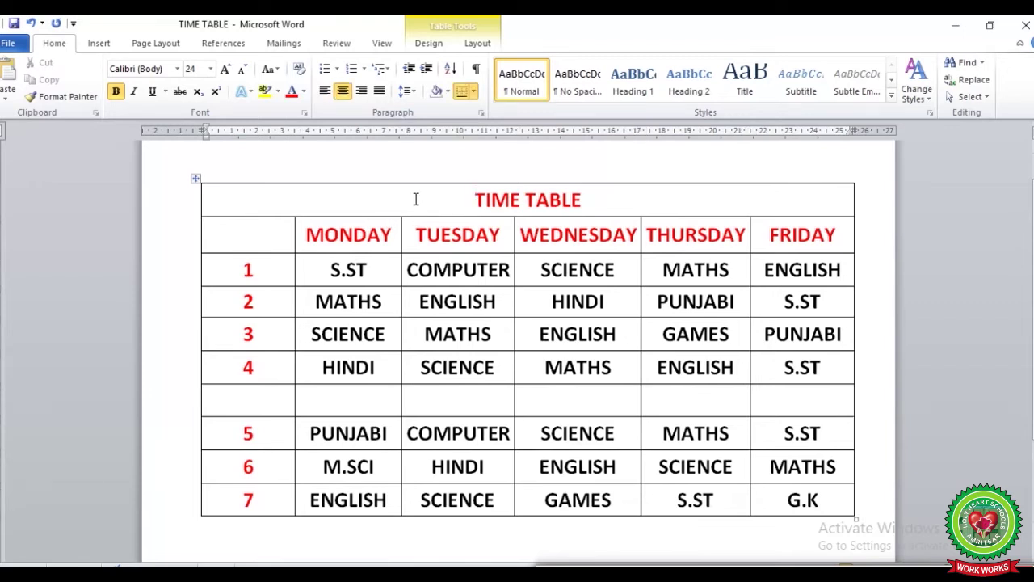
pyautogui.click(478, 43)
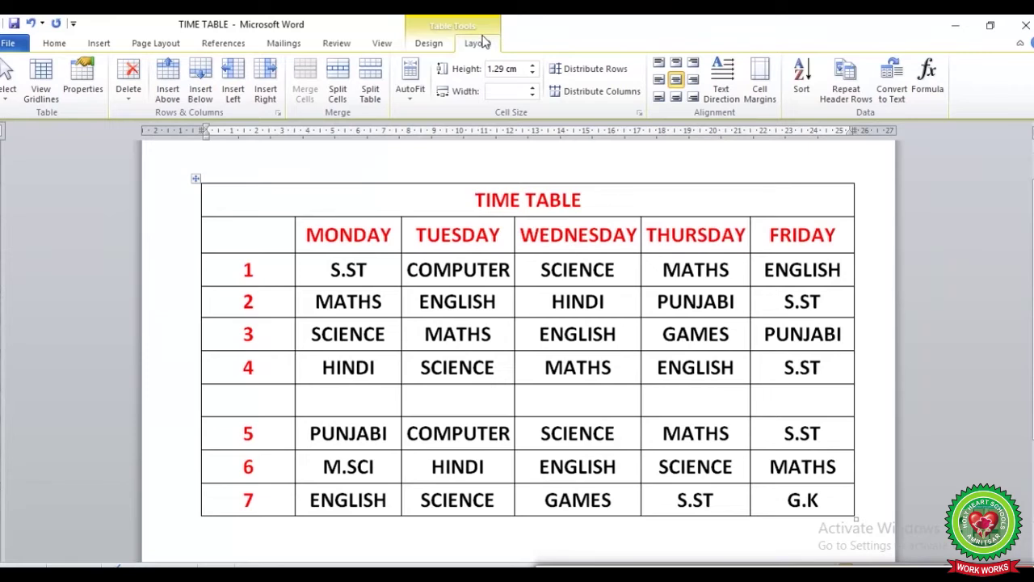
pyautogui.click(337, 87)
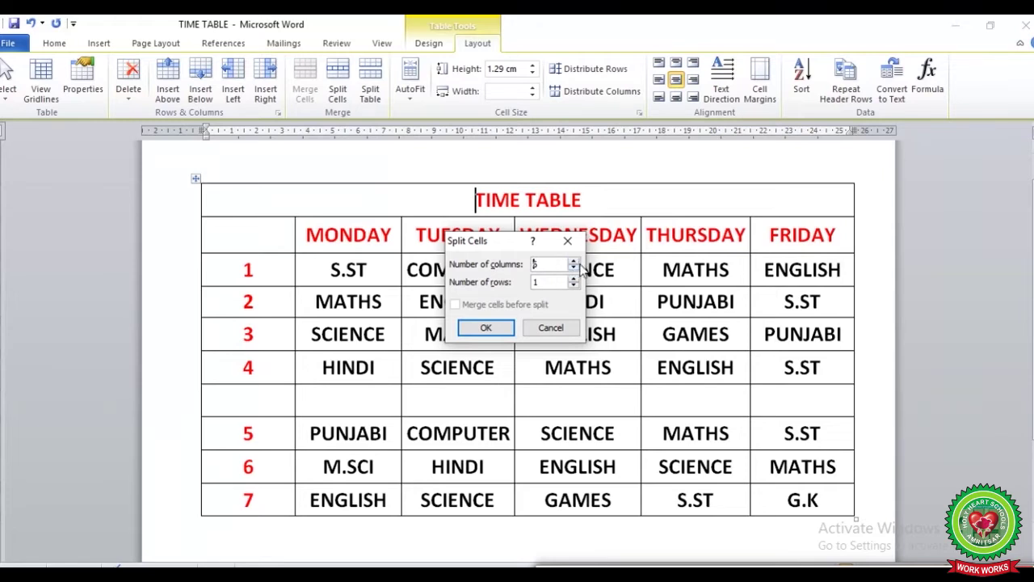
pyautogui.click(486, 328)
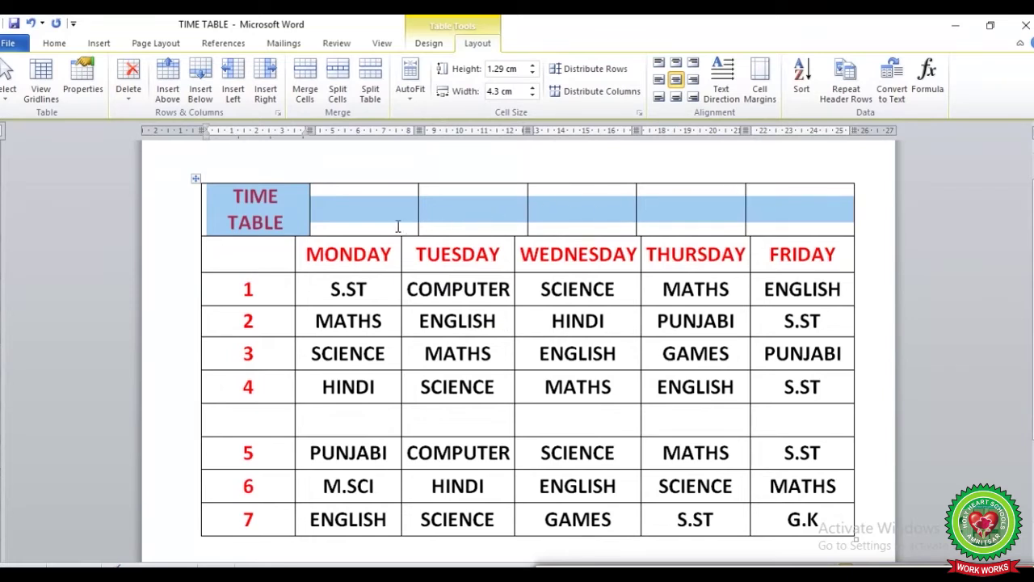
# - Deselect the newly split title row of the timetable
pyautogui.click(885, 317)
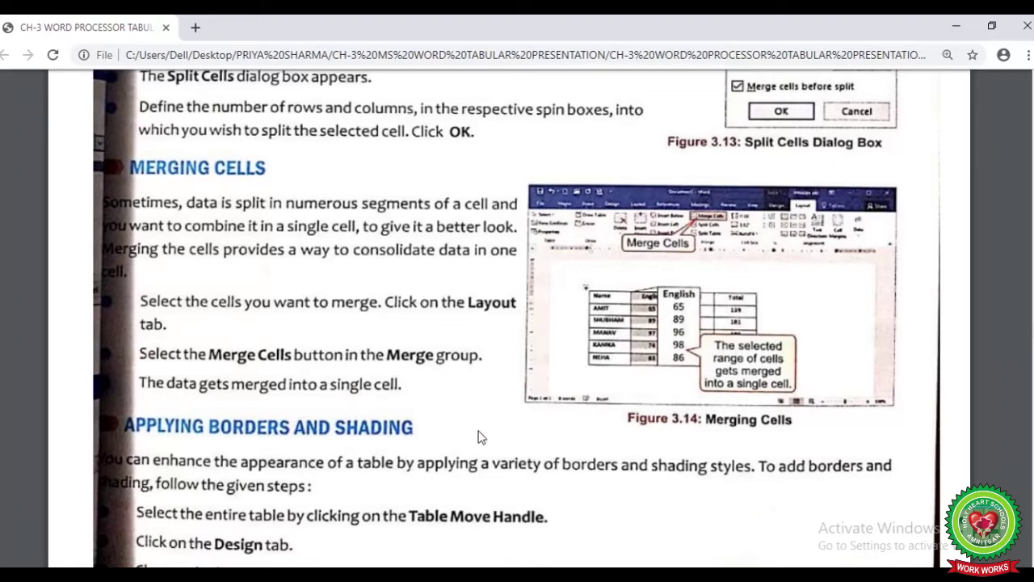
# - Return from the Chrome textbook PDF to the Word timetable window
pyautogui.click(576, 565)
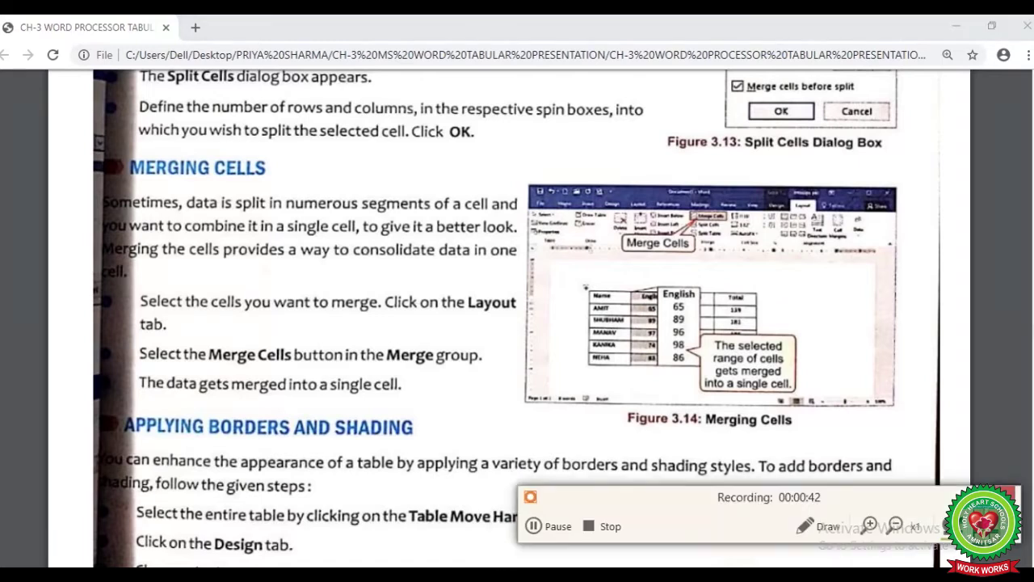
pyautogui.click(541, 524)
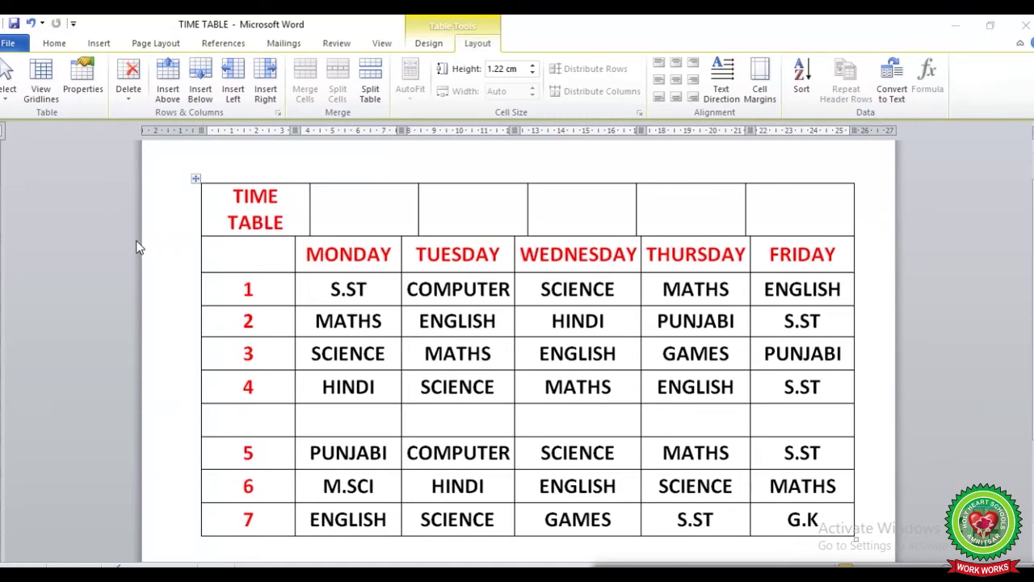
# - Select the whole title row and merge it into one cell with TIME TABLE centred
pyautogui.click(194, 213)
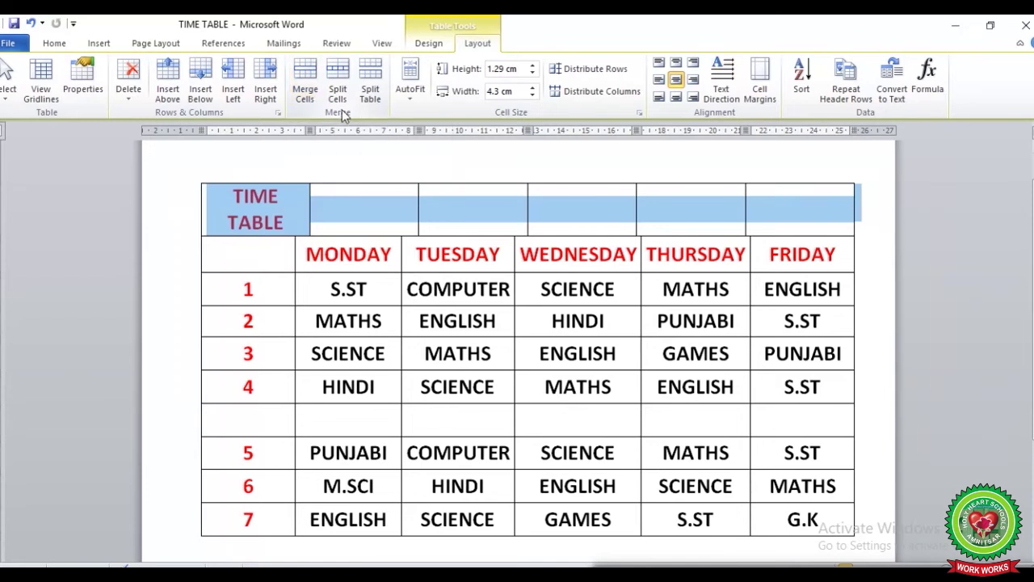
pyautogui.click(304, 77)
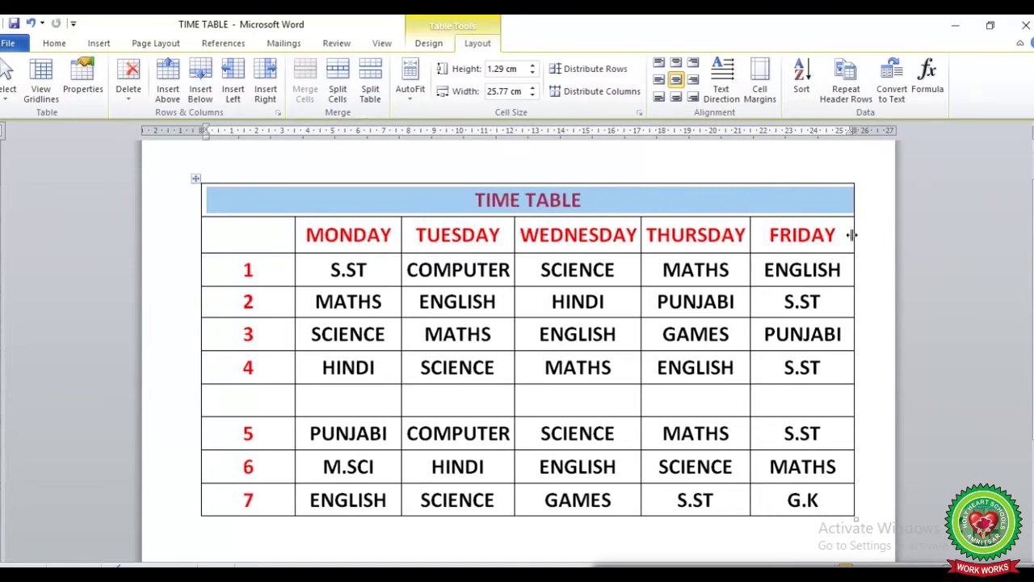
pyautogui.click(871, 251)
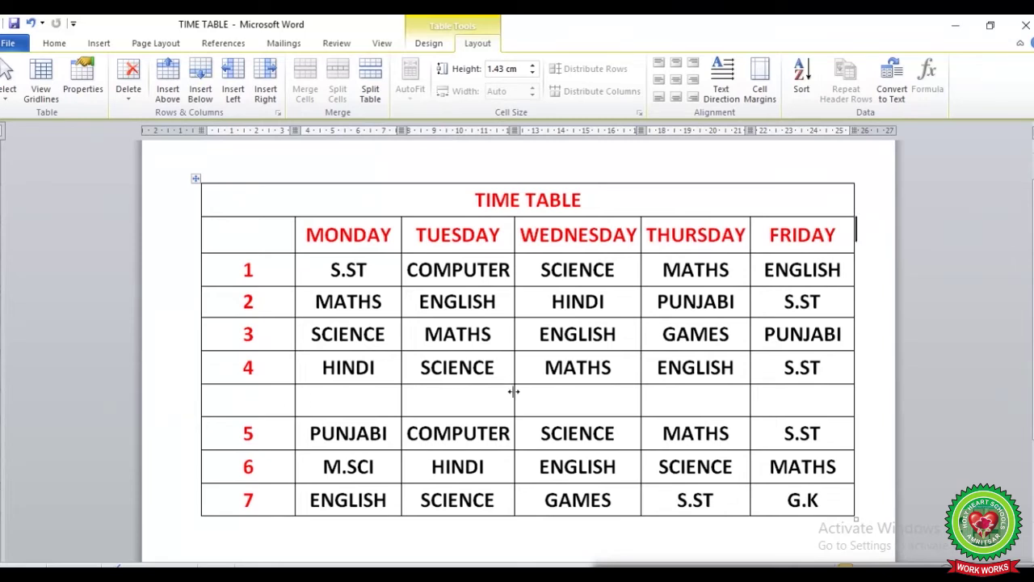
# - Select the blank row after period 4 and merge its cells into one full-width cell
pyautogui.click(256, 394)
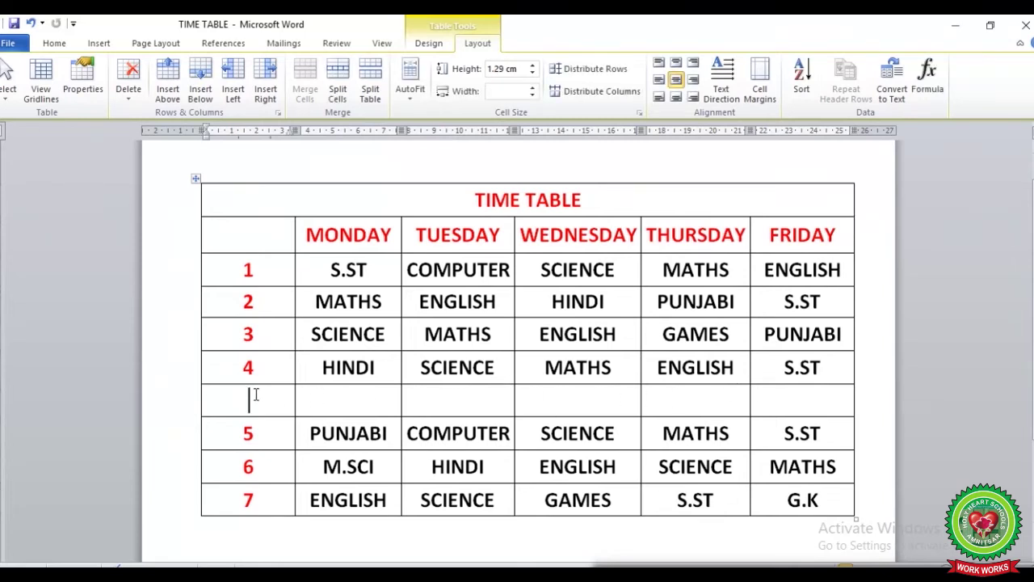
pyautogui.moveTo(258, 394); pyautogui.dragTo(791, 410)
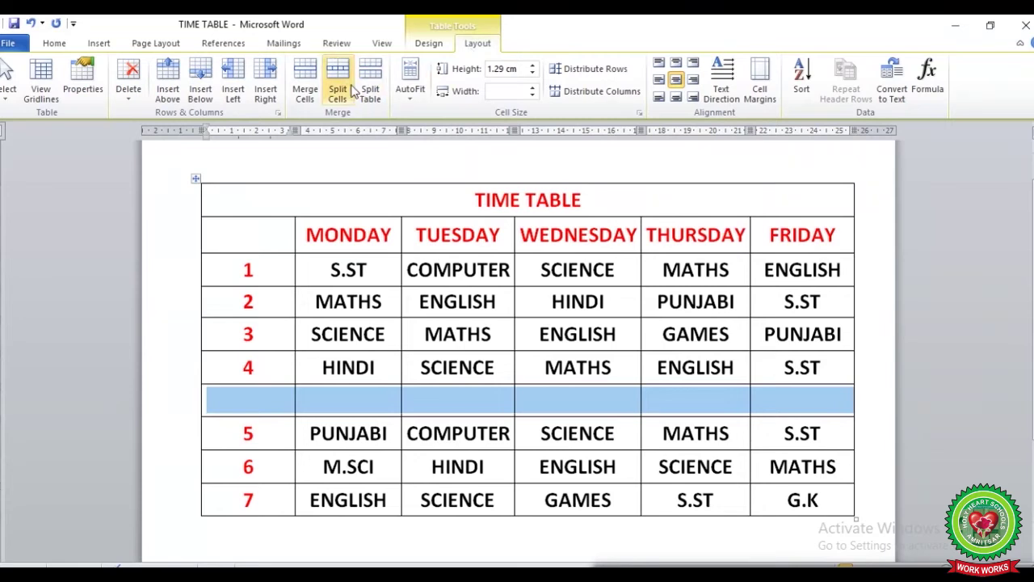
pyautogui.click(308, 74)
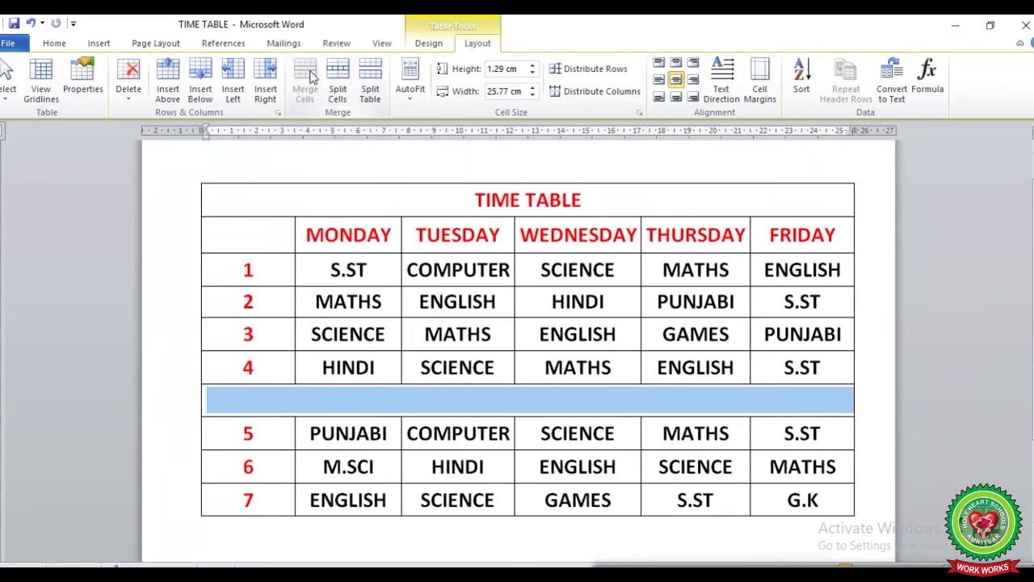
pyautogui.click(858, 444)
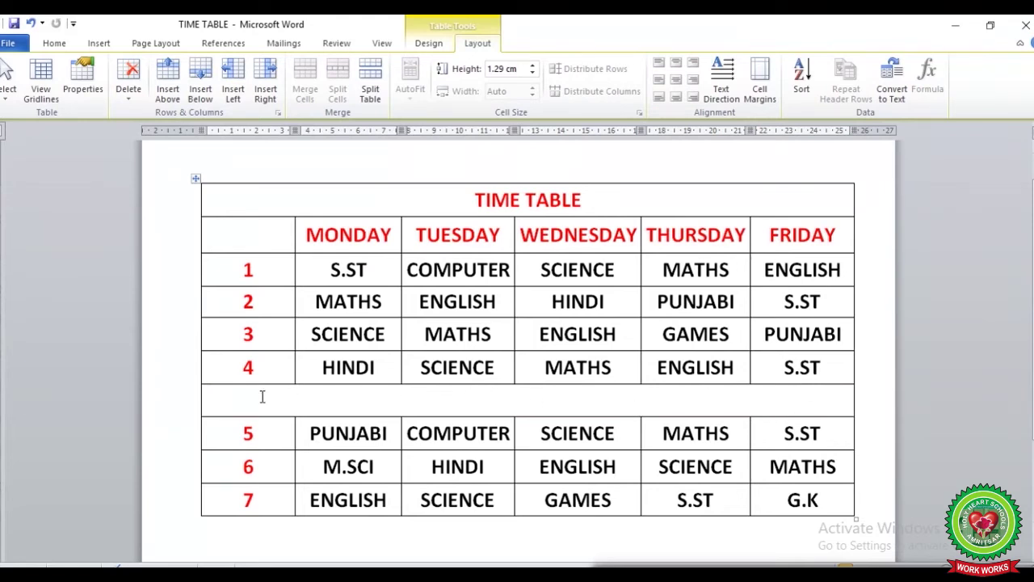
pyautogui.click(51, 43)
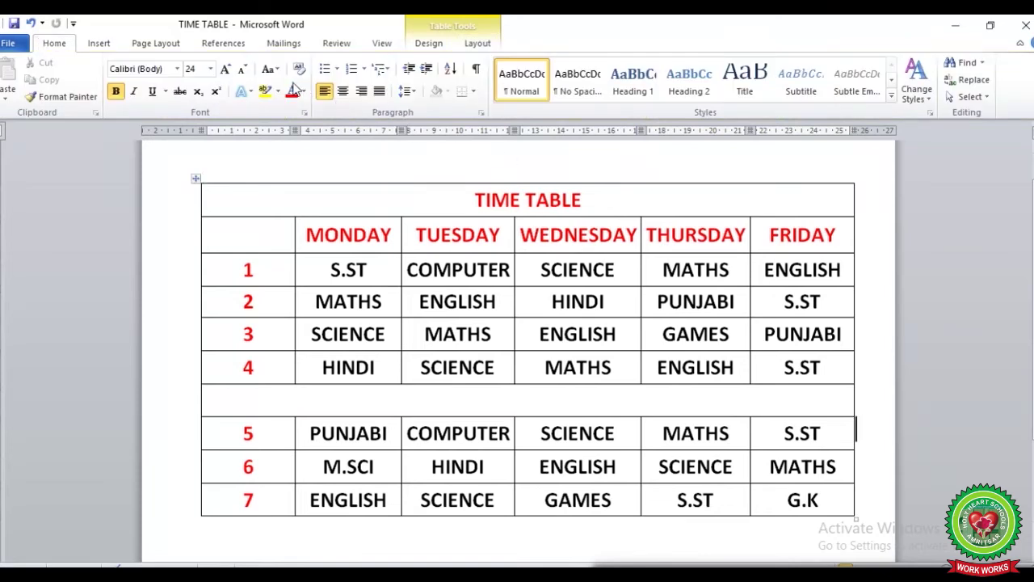
# - Type RECESS in the merged break row and colour the word red
pyautogui.click(447, 395)
pyautogui.write('RECS')
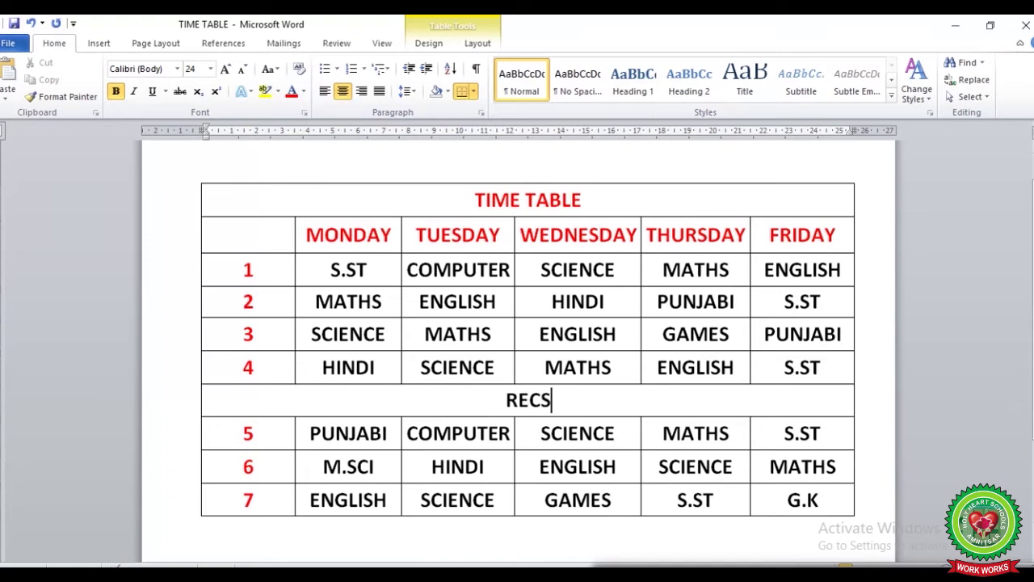
pyautogui.press('BackSpace')
pyautogui.write('ESS')
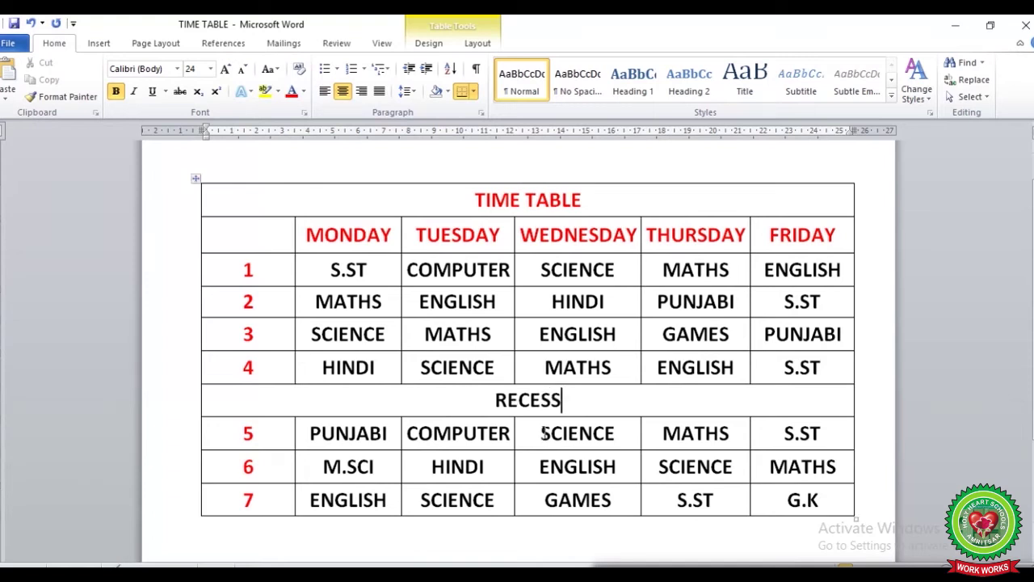
pyautogui.moveTo(565, 399); pyautogui.dragTo(492, 403)
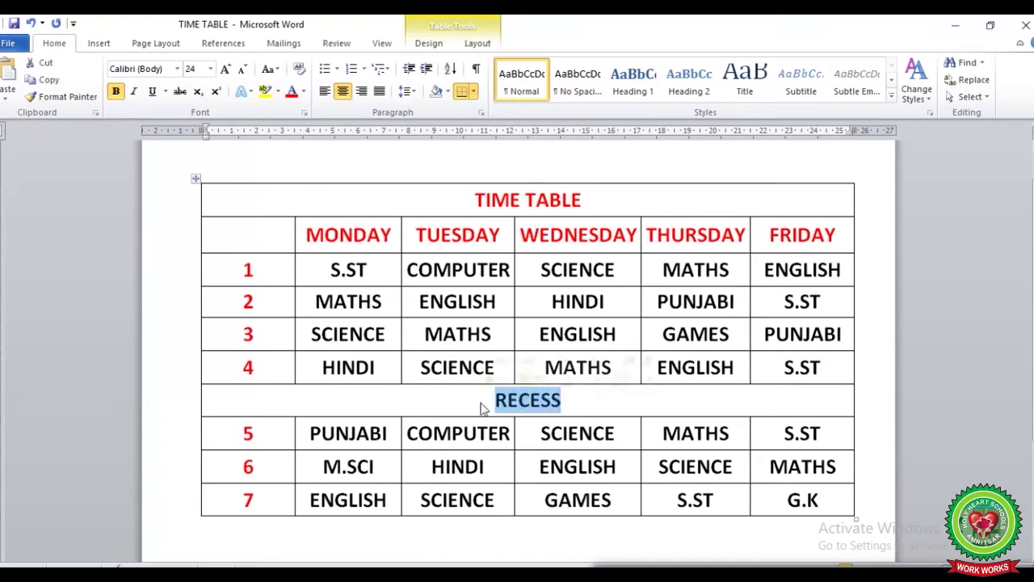
pyautogui.click(291, 92)
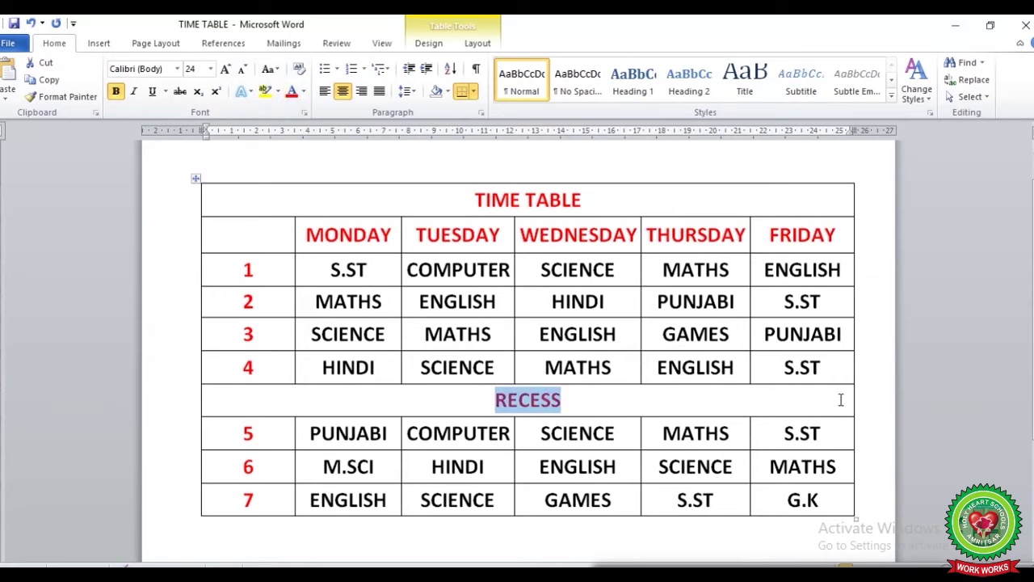
pyautogui.click(867, 411)
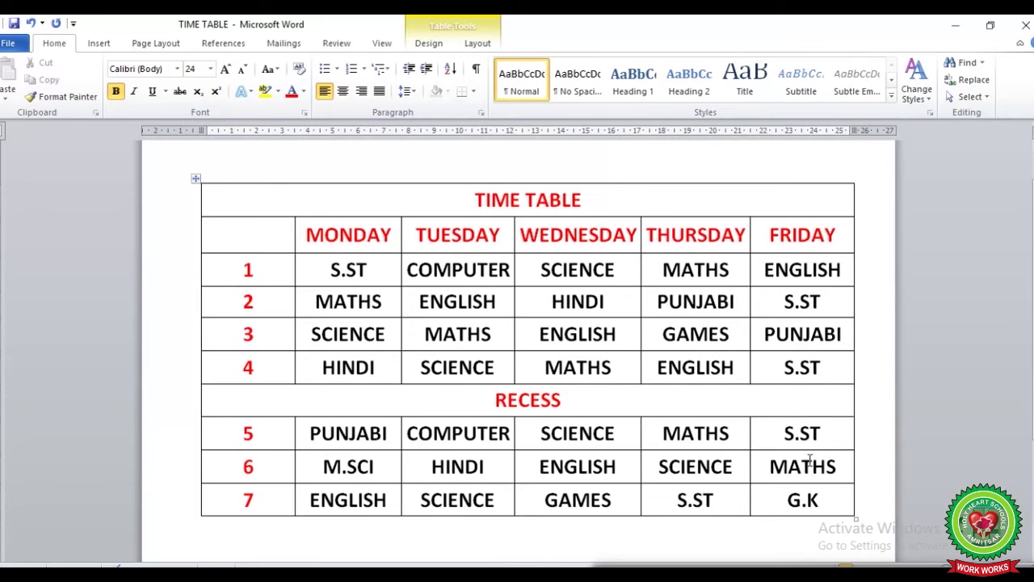
pyautogui.hotkey('alt', 'Tab')
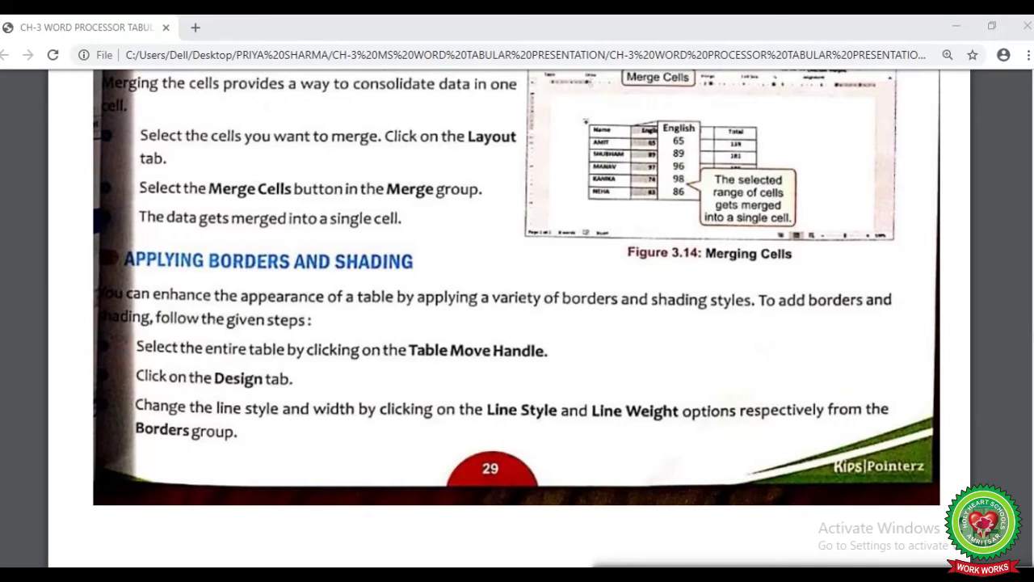
# - Scroll the textbook PDF to the next page of borders and shading steps
pyautogui.scroll(-6, 517, 323)
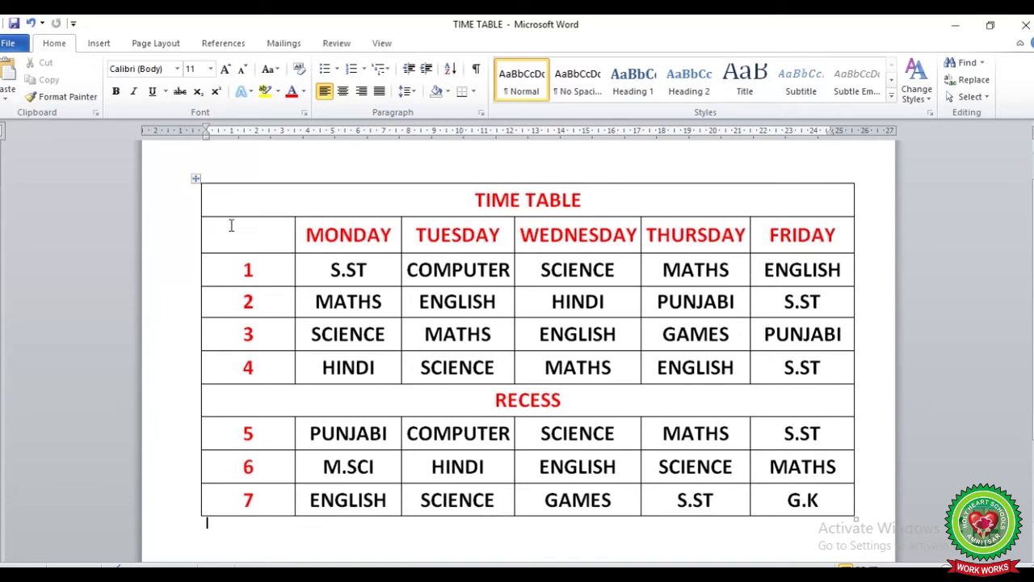
# - Select the entire timetable and bring up the Table Tools Design options
pyautogui.click(195, 181)
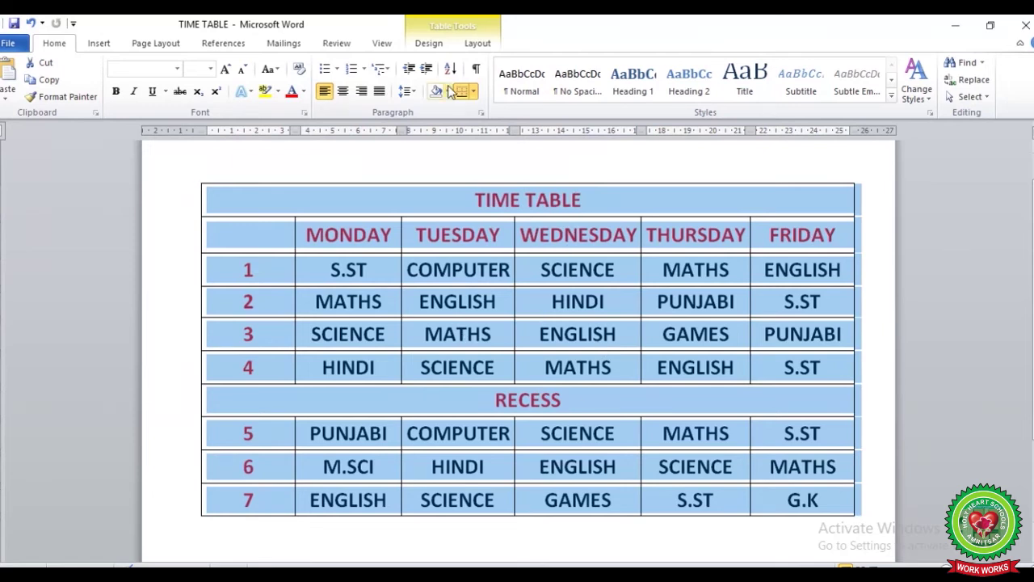
pyautogui.click(429, 44)
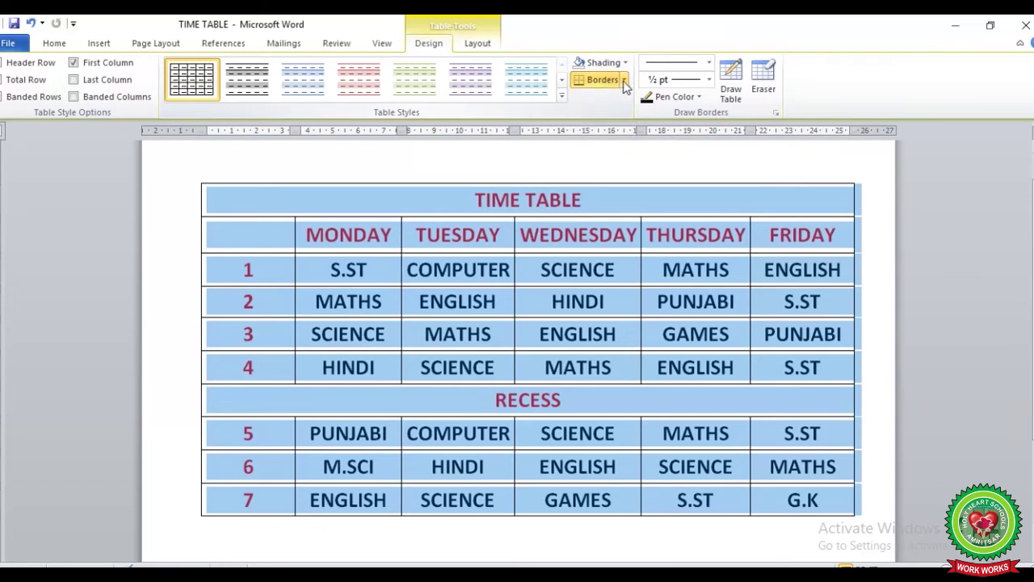
# - In Borders and Shading, apply green 1½ pt double-line borders to the whole table
pyautogui.click(623, 80)
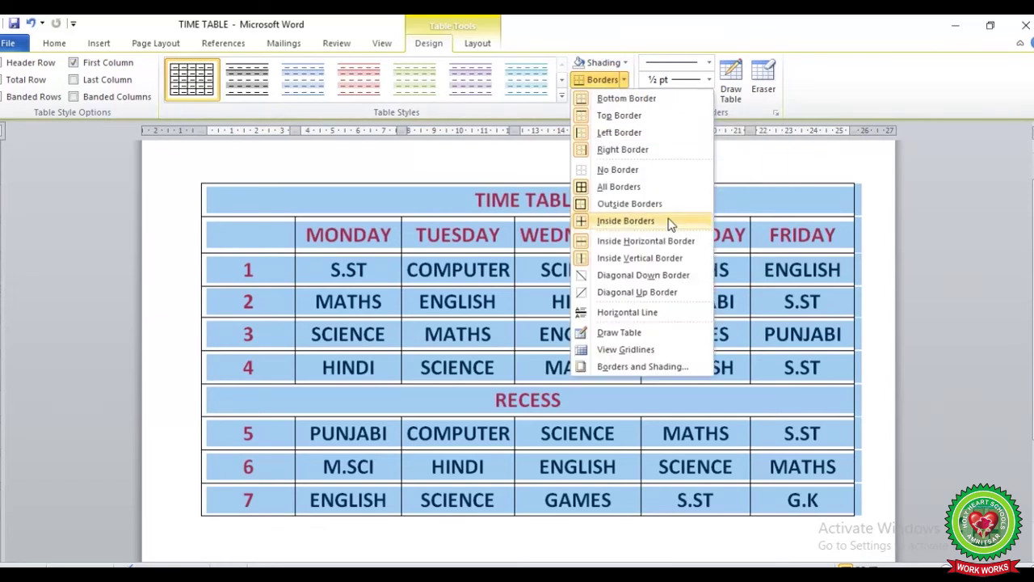
pyautogui.click(678, 370)
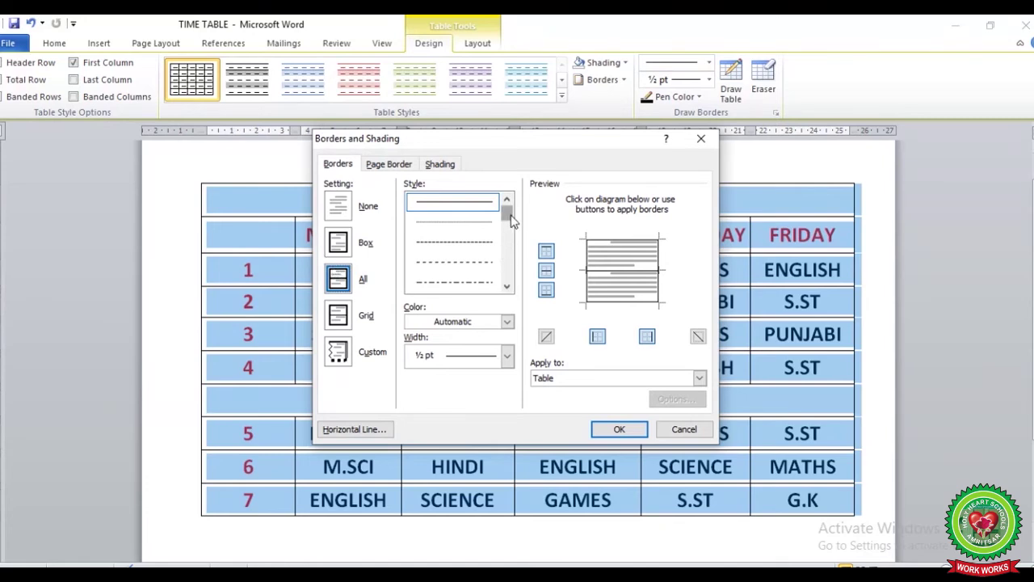
pyautogui.moveTo(511, 219); pyautogui.dragTo(514, 240)
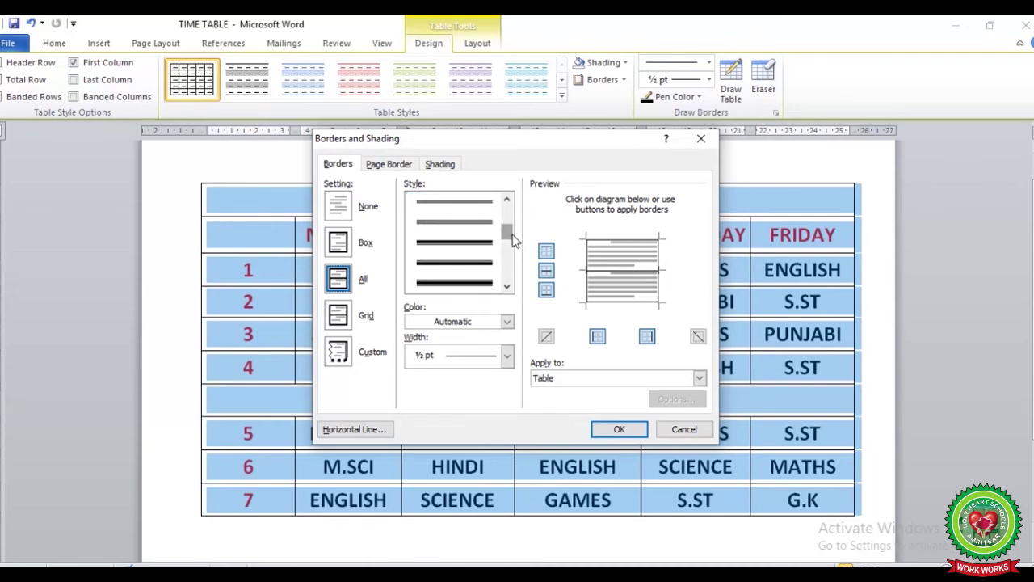
pyautogui.click(480, 203)
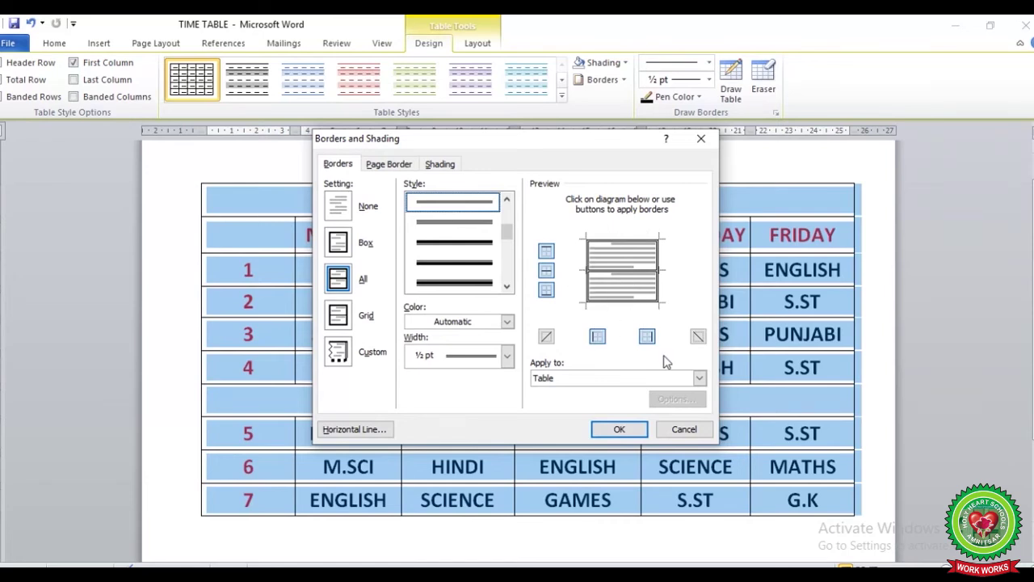
pyautogui.click(699, 377)
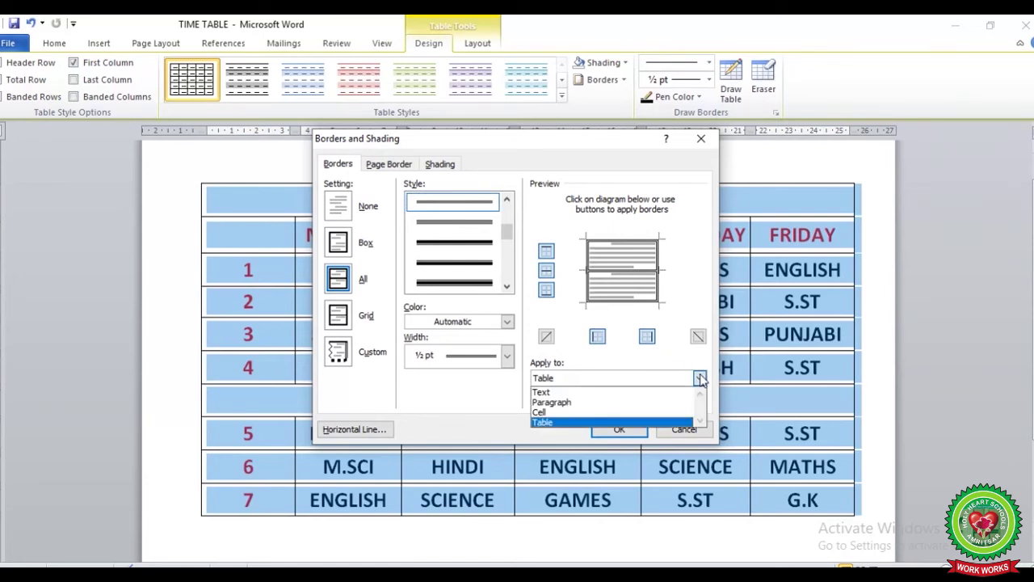
pyautogui.click(699, 377)
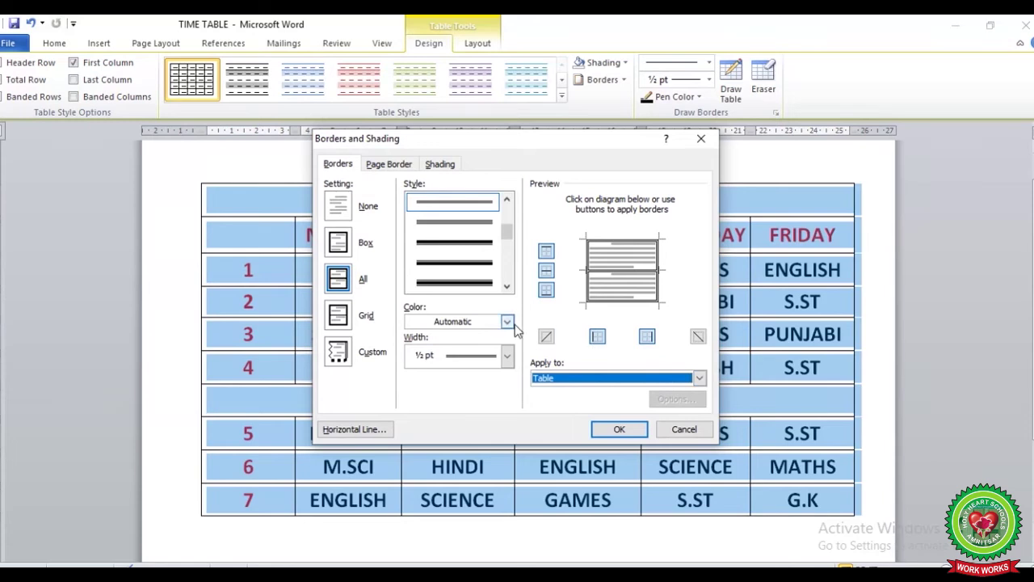
pyautogui.click(507, 356)
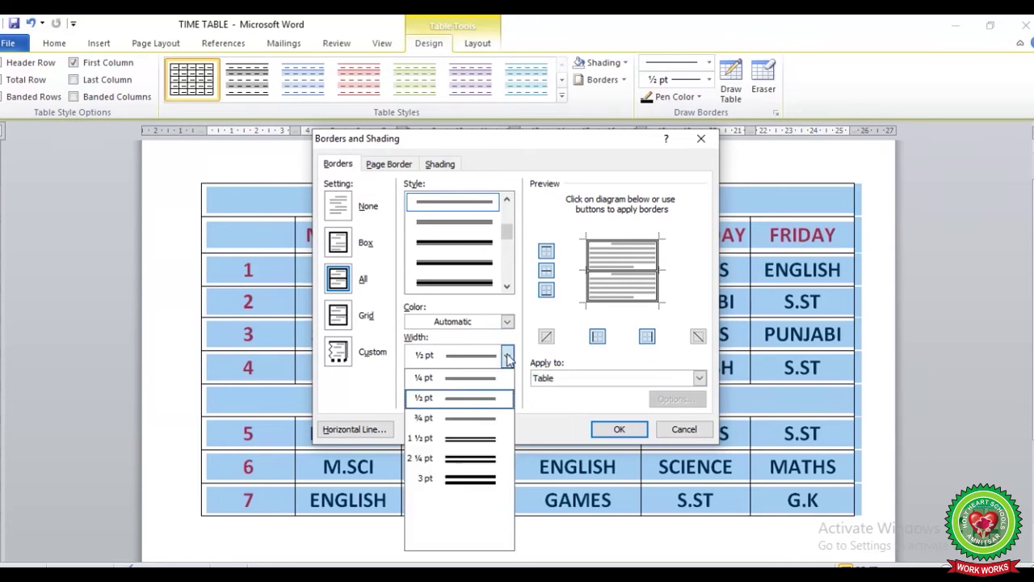
pyautogui.click(491, 439)
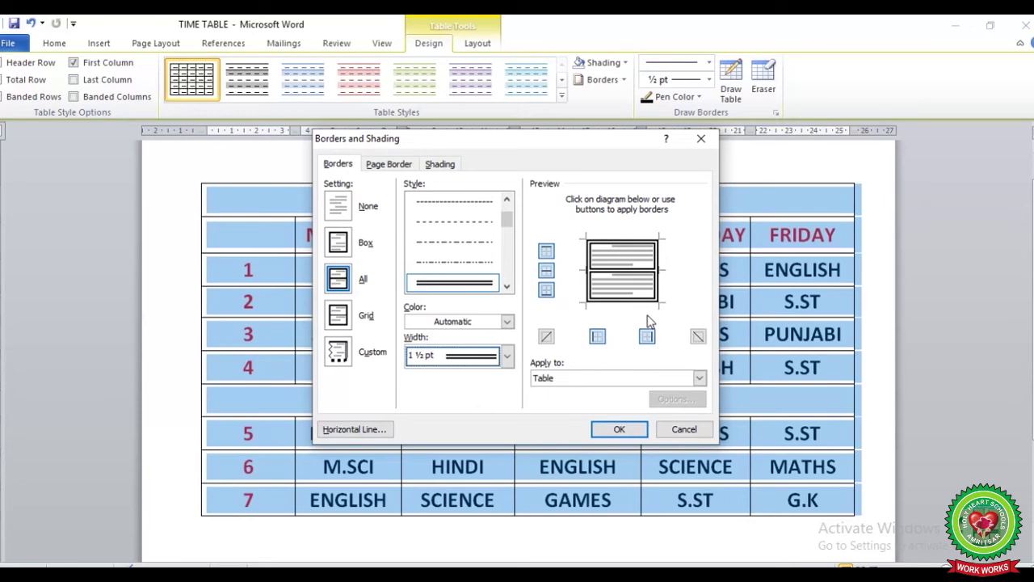
pyautogui.click(507, 322)
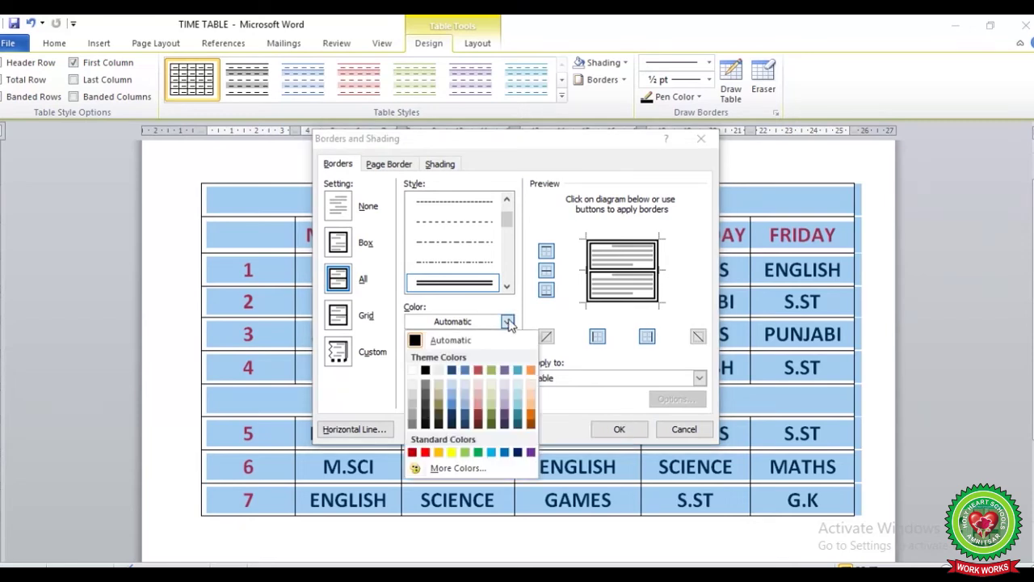
pyautogui.click(478, 452)
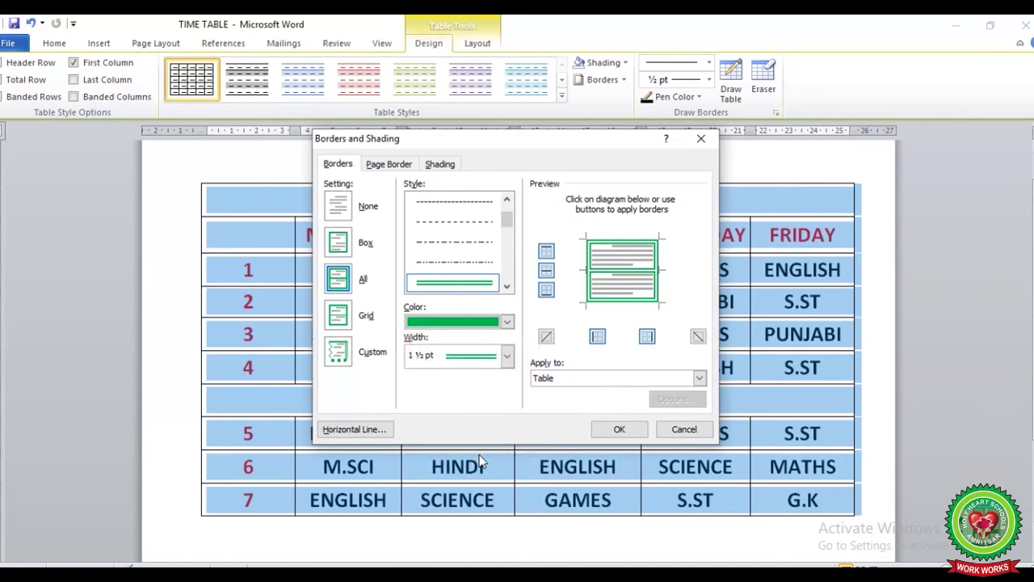
pyautogui.click(614, 433)
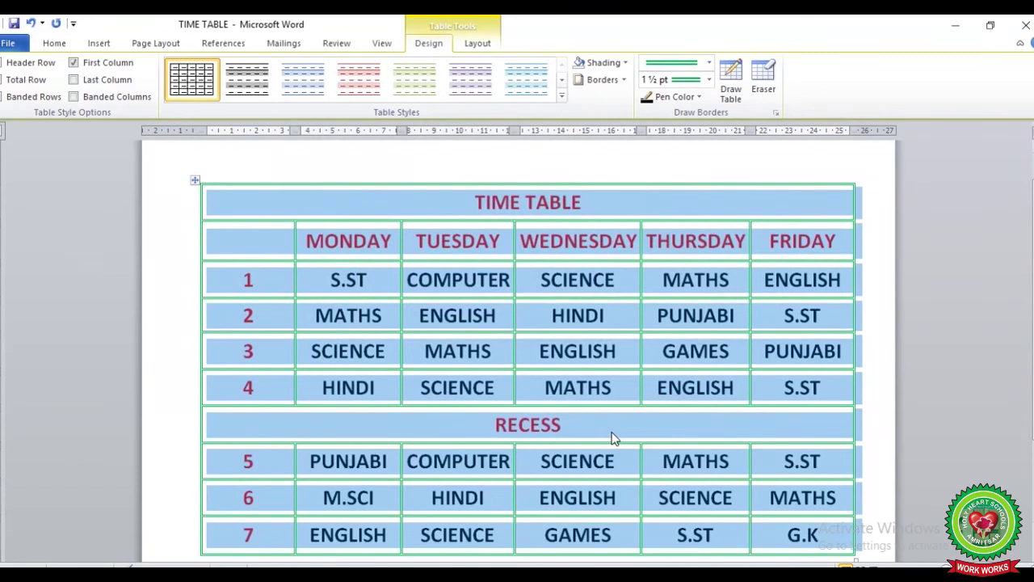
pyautogui.click(879, 425)
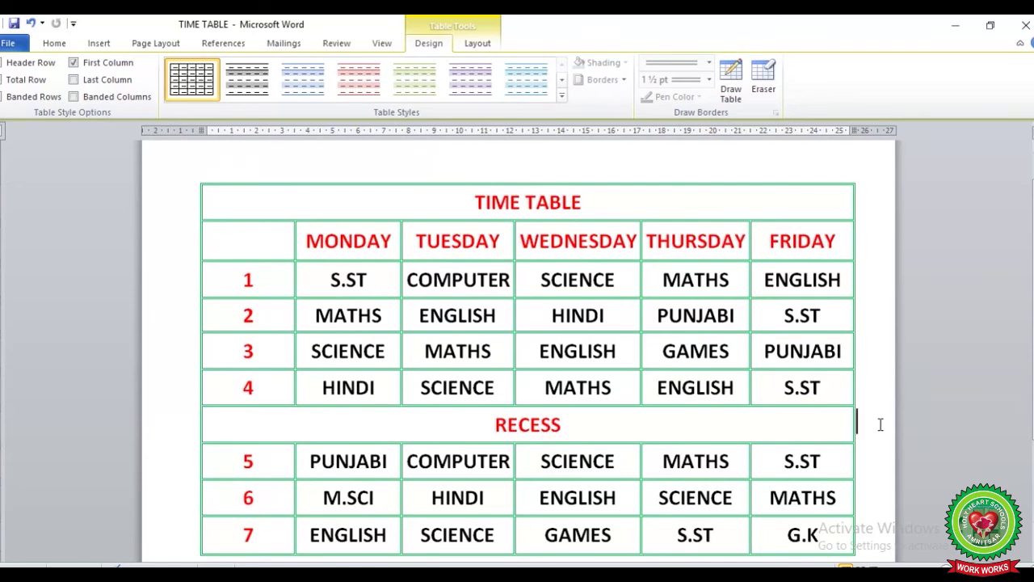
pyautogui.moveTo(570, 557)
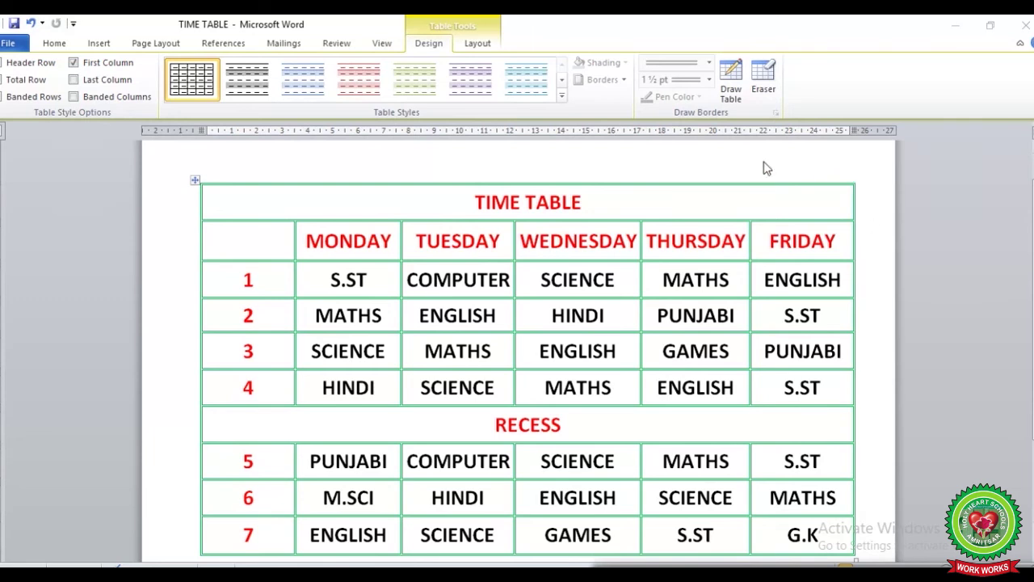
pyautogui.click(191, 182)
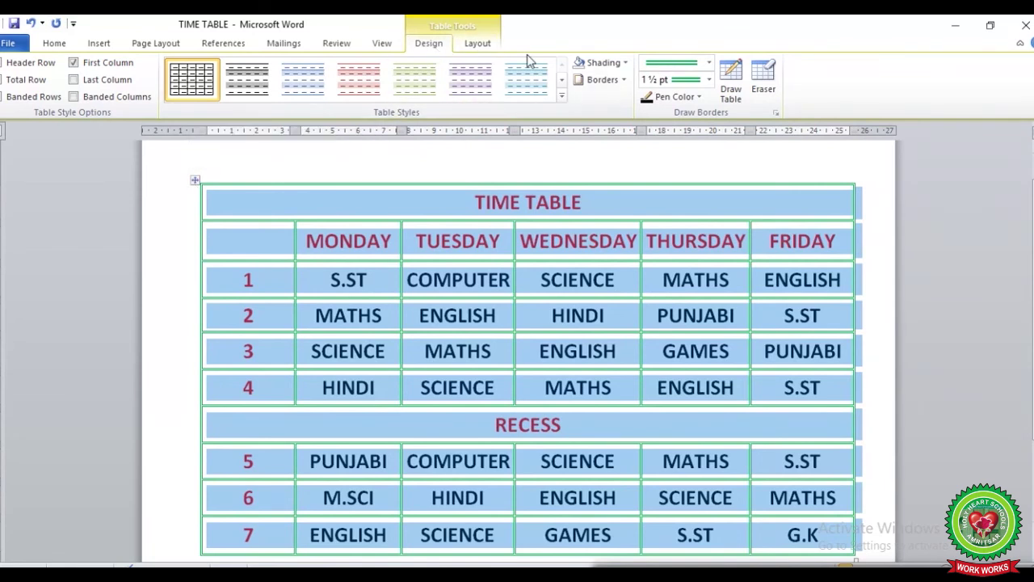
# - Bring up the Borders and Shading dialog through the Draw Borders launcher
pyautogui.click(624, 82)
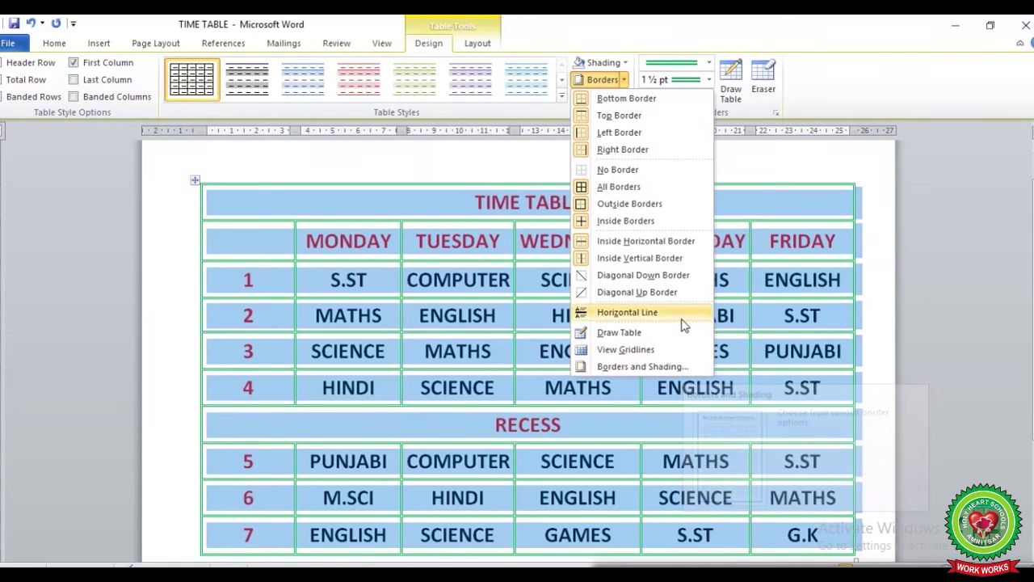
pyautogui.click(523, 161)
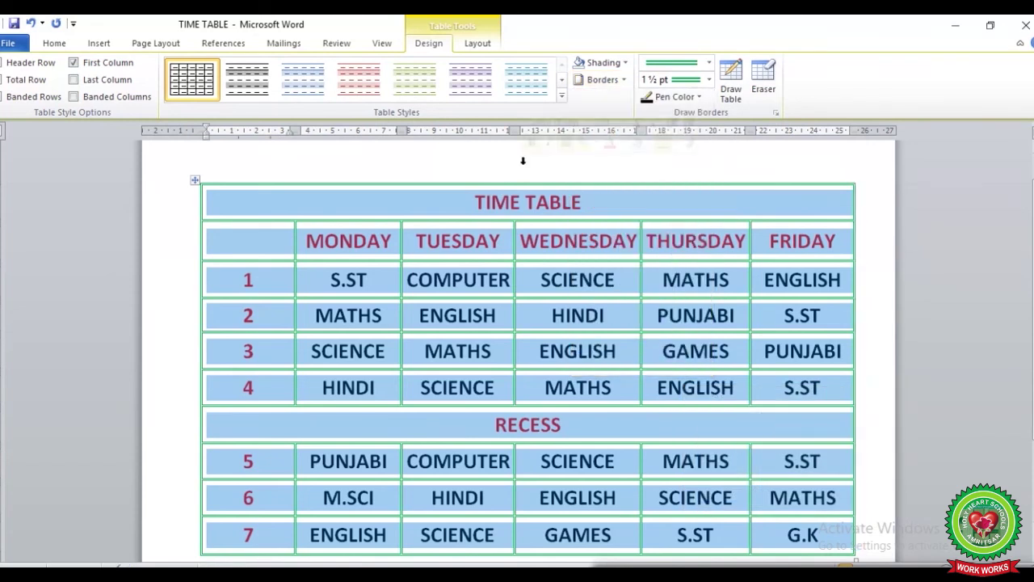
pyautogui.click(776, 113)
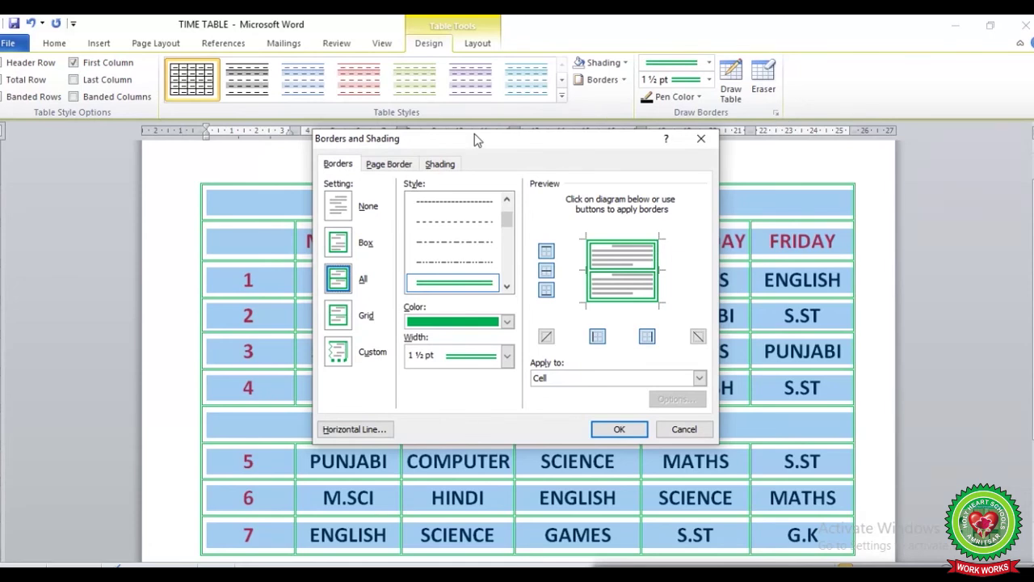
# - In the Shading tab, switch the table's fill from light blue to a pink-red tint and apply it
pyautogui.click(441, 164)
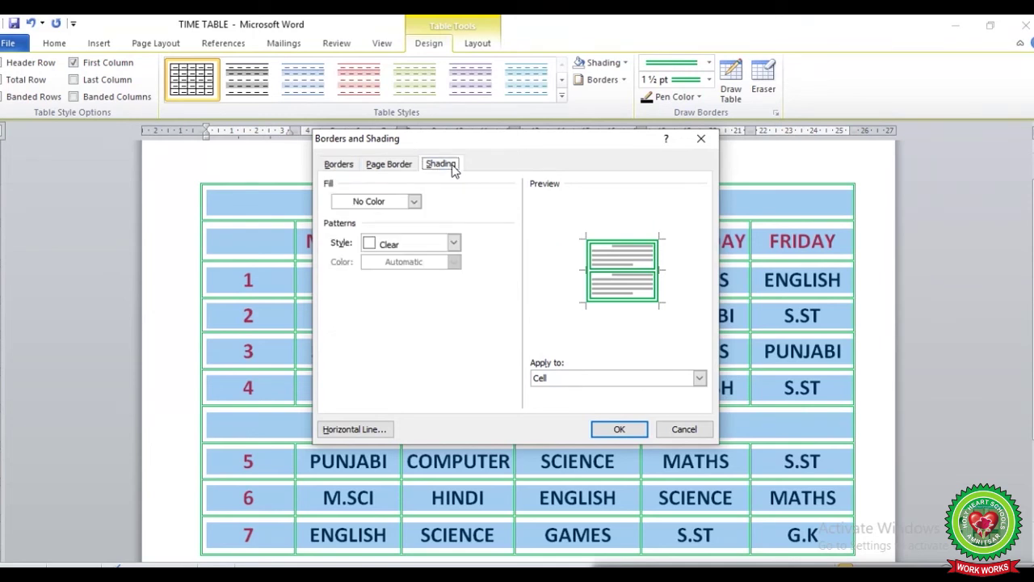
pyautogui.click(413, 203)
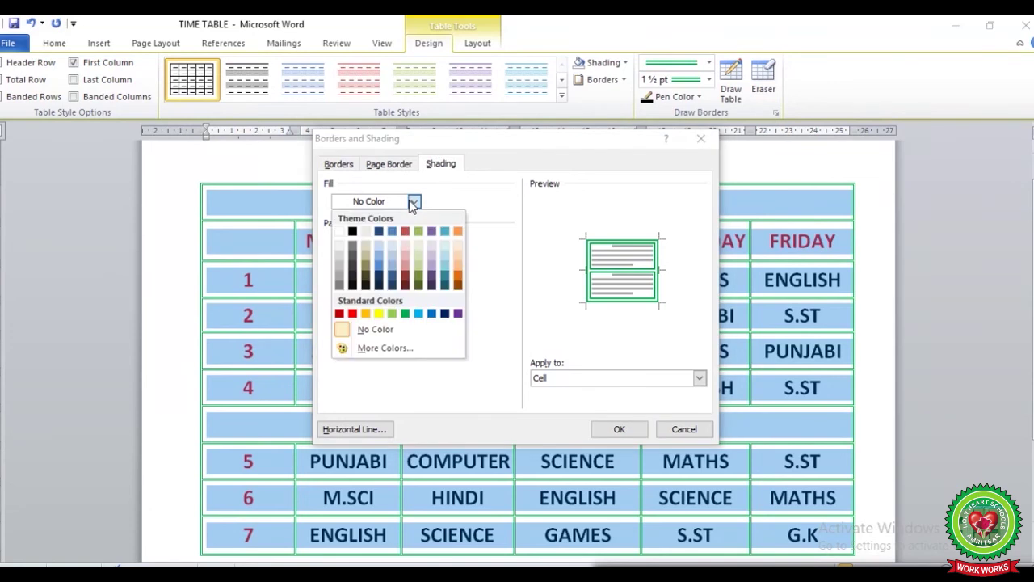
pyautogui.click(443, 270)
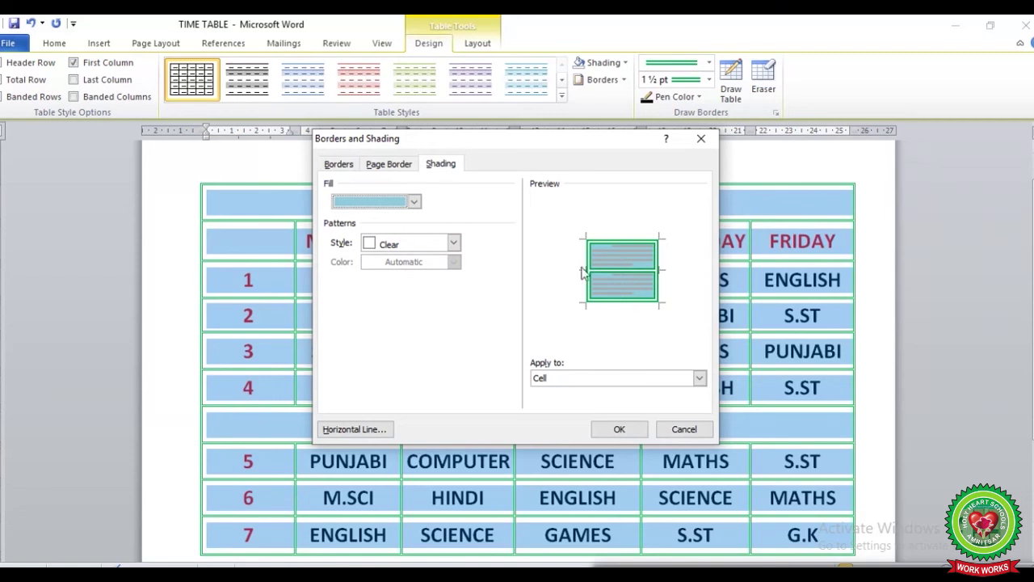
pyautogui.click(414, 202)
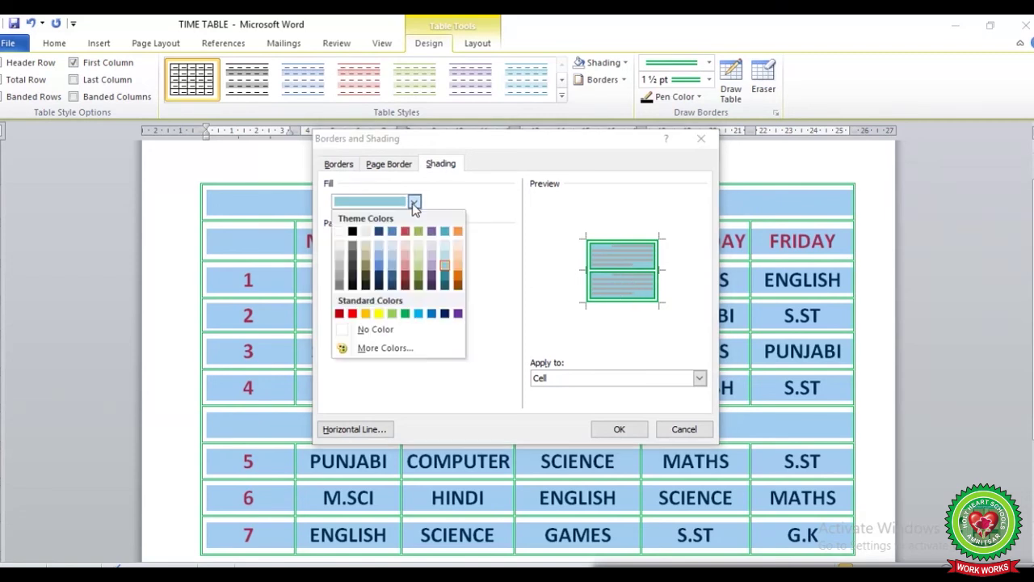
pyautogui.click(406, 263)
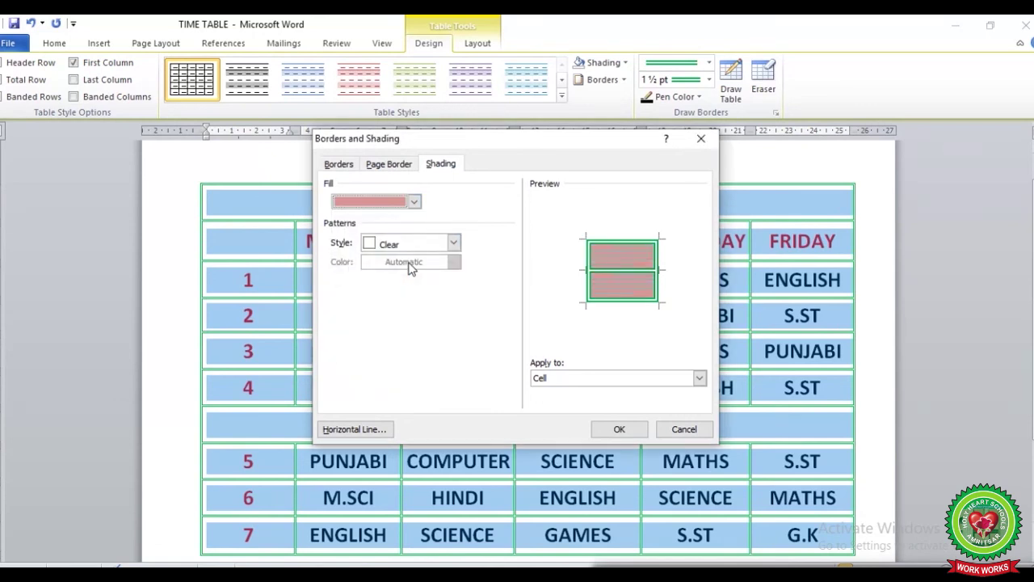
pyautogui.click(620, 429)
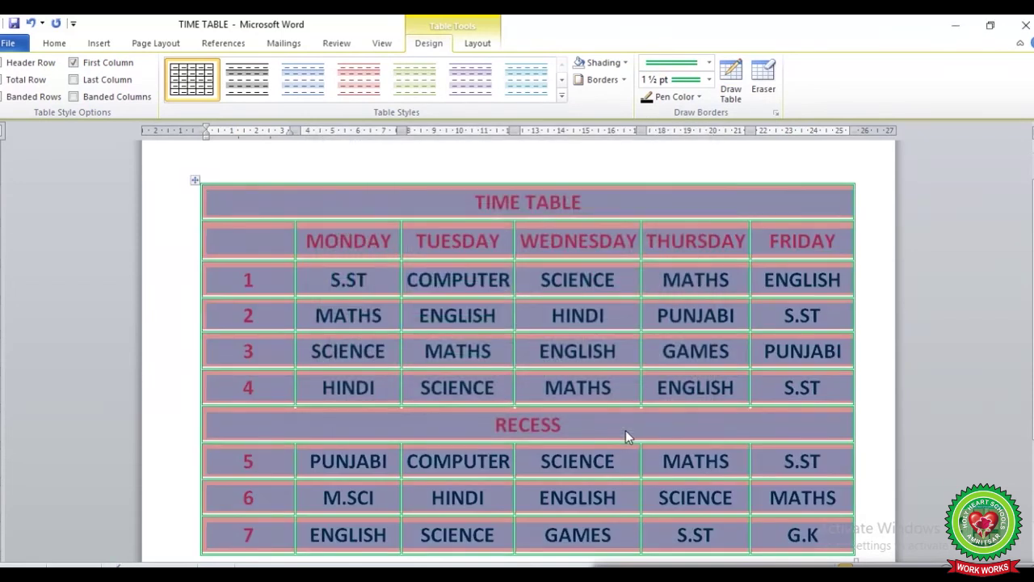
pyautogui.click(886, 397)
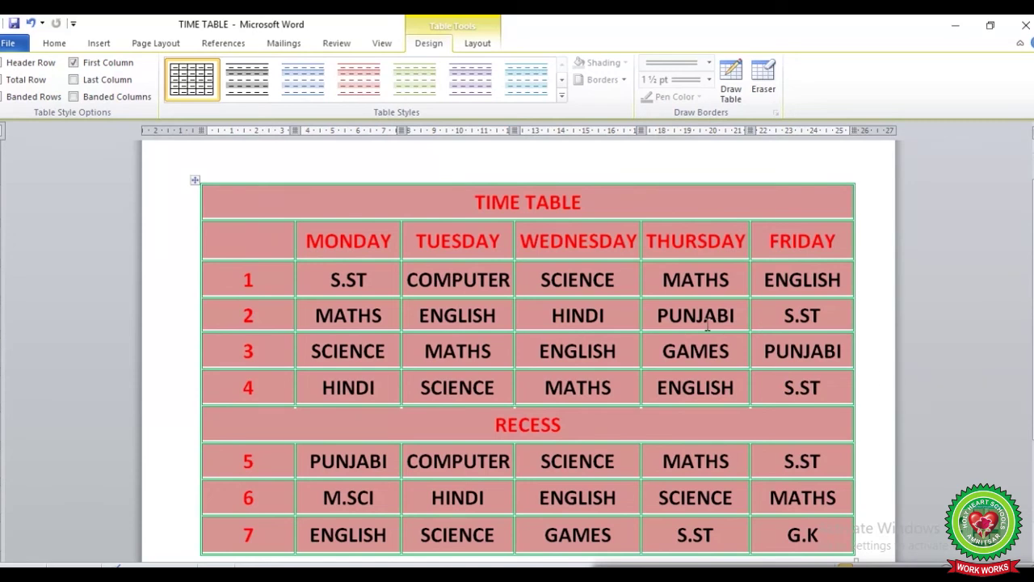
pyautogui.click(193, 184)
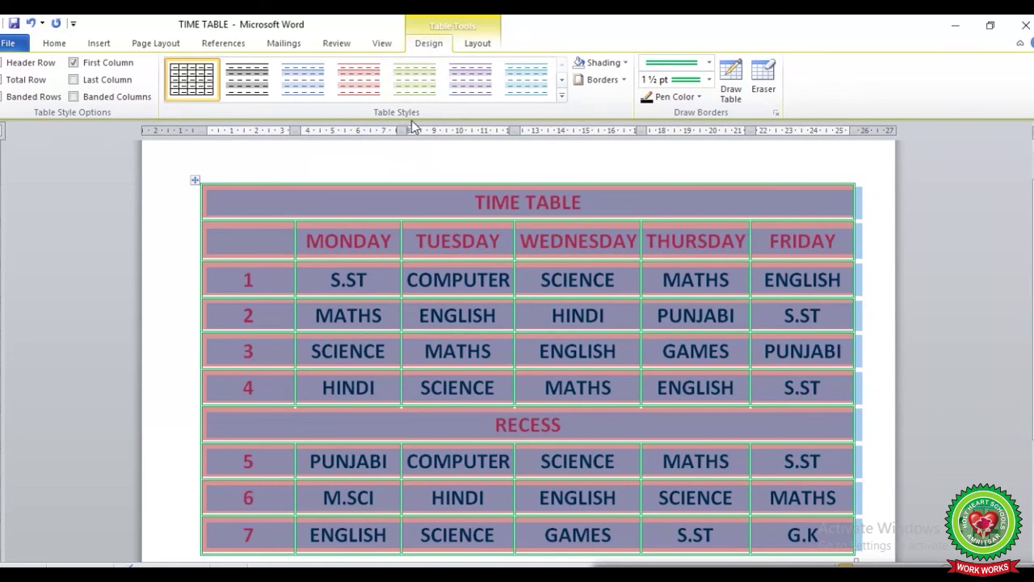
# - Shade the table cells Aqua, Accent 5, Lighter 60% and deselect the table
pyautogui.click(627, 63)
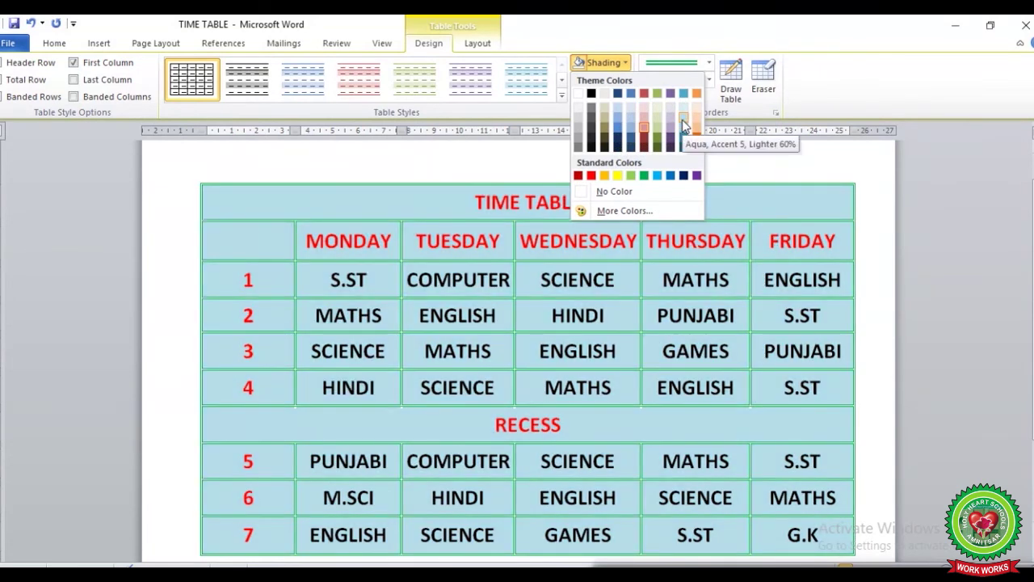
pyautogui.click(683, 123)
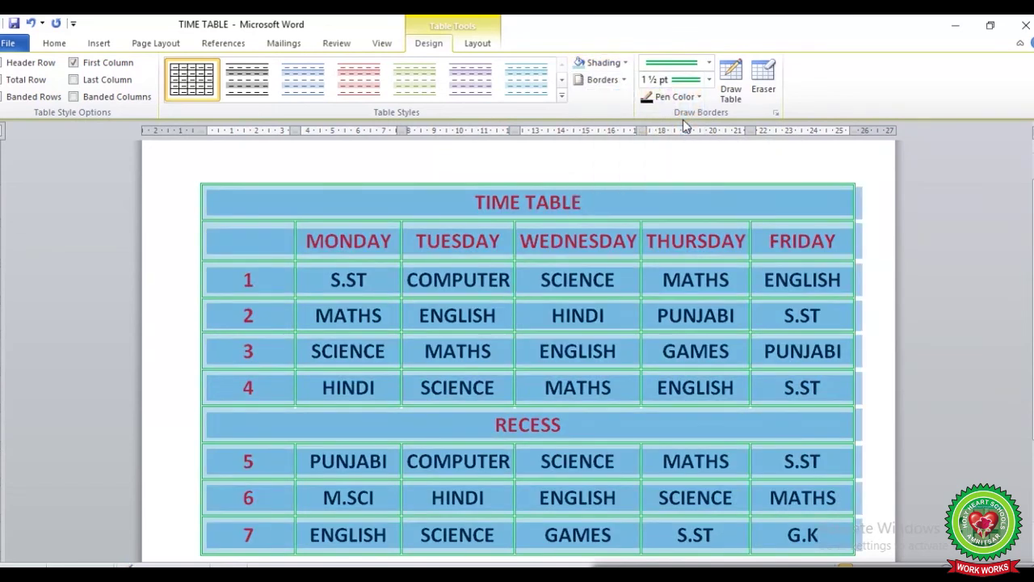
pyautogui.click(882, 239)
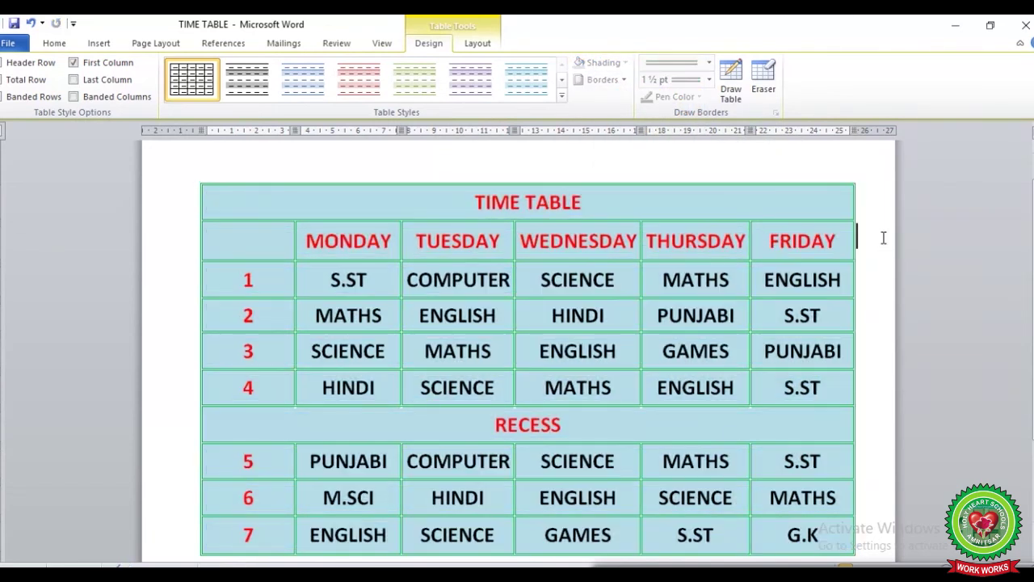